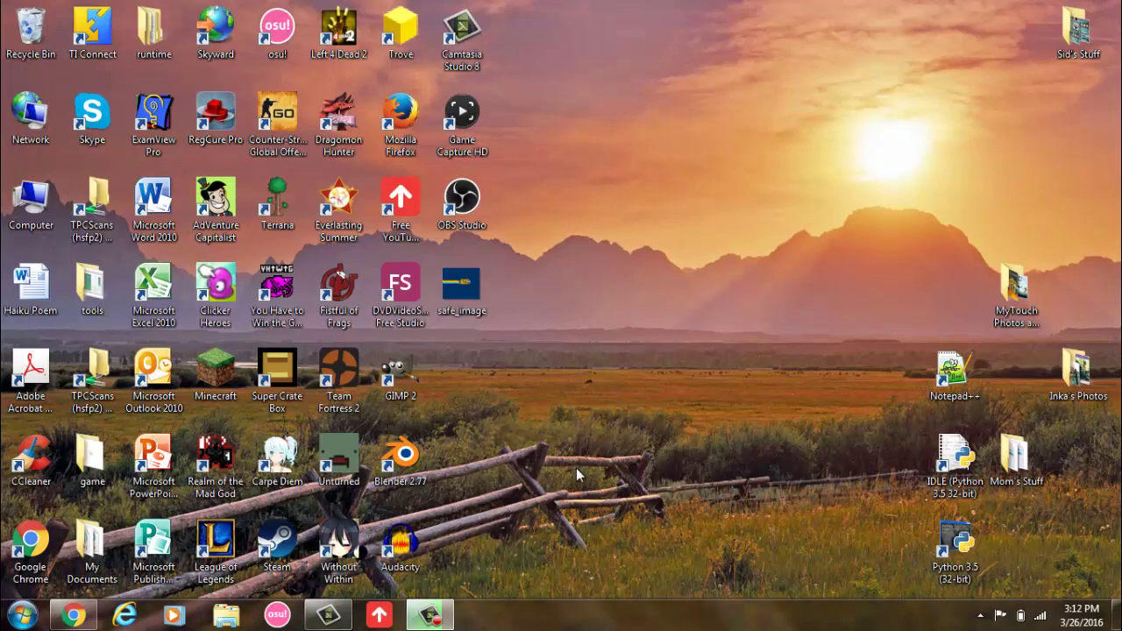
Step: Switch from the Camtasia project to the browser's GIF image search via the taskbar
left_click(122, 490)
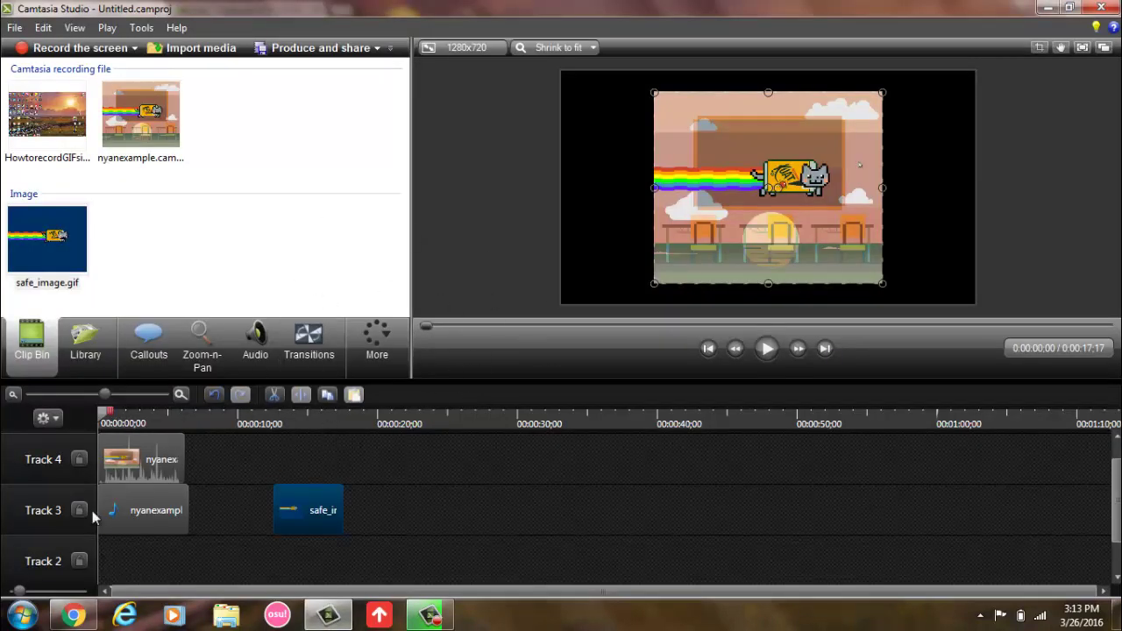
Step: Open the Nyan Cat safe_image.gif full-size in its own Chrome tab, closing the duplicate tabs
left_click(73, 616)
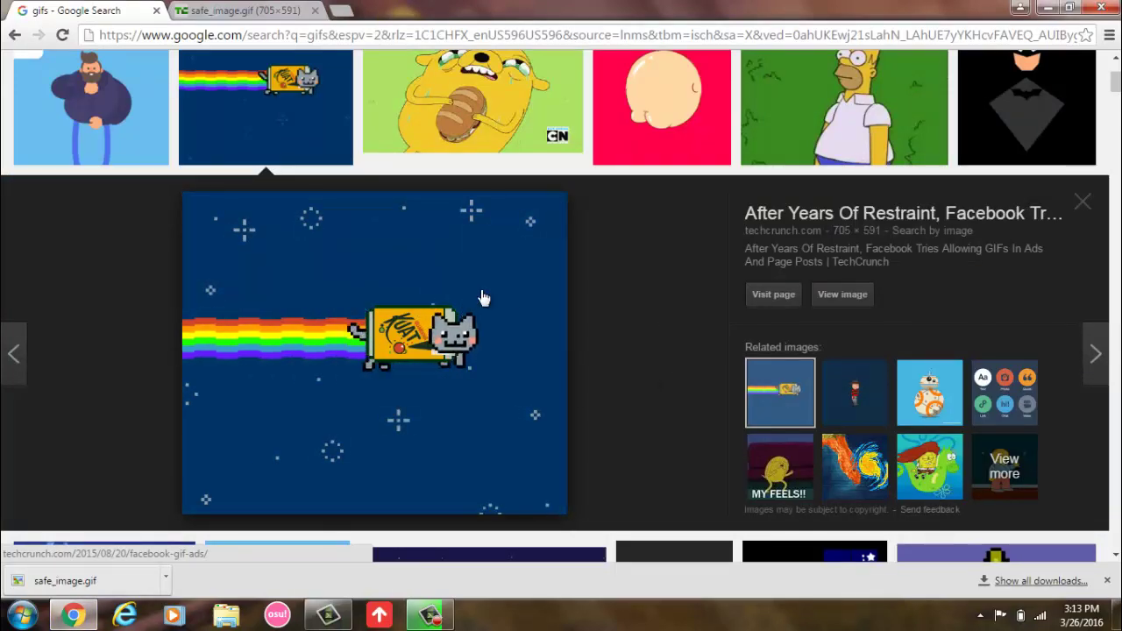
left_click(840, 296)
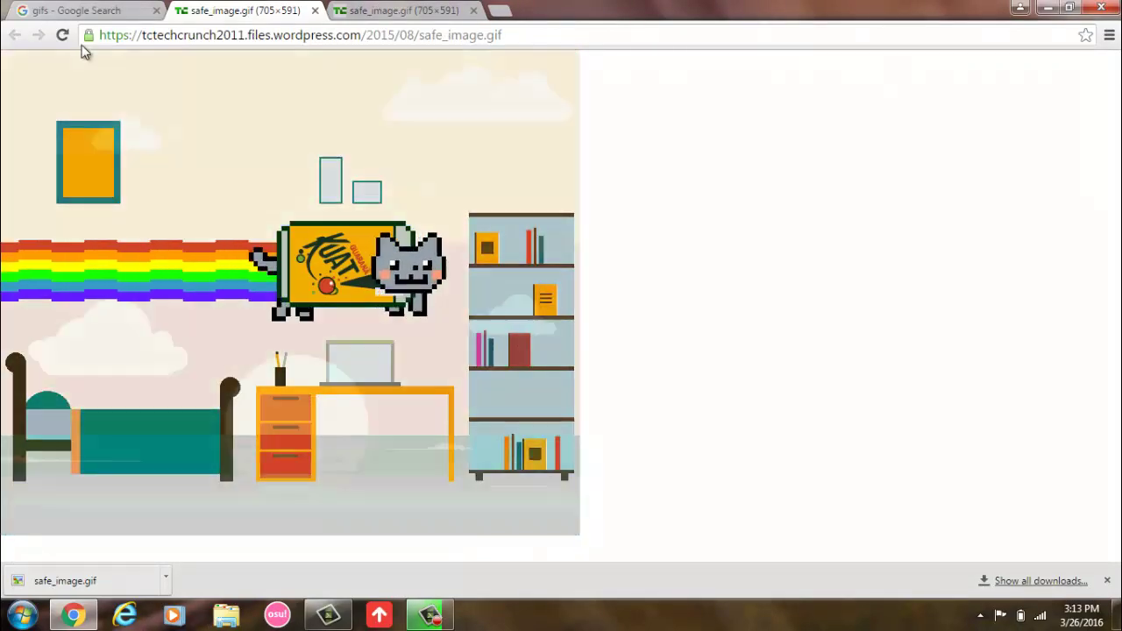
left_click(78, 10)
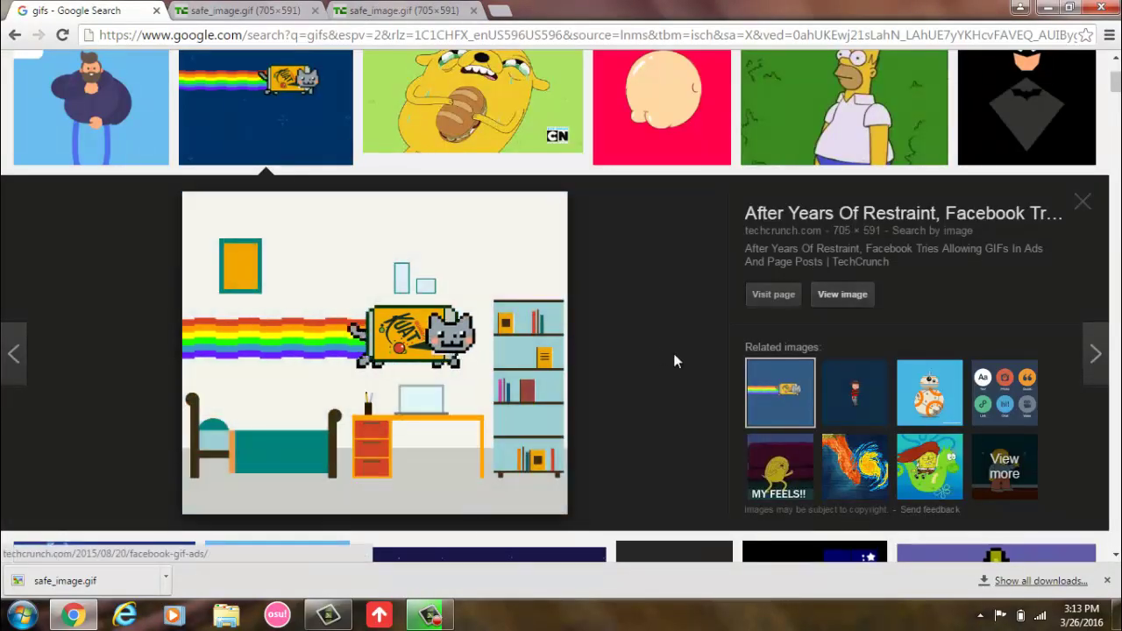
left_click(840, 299)
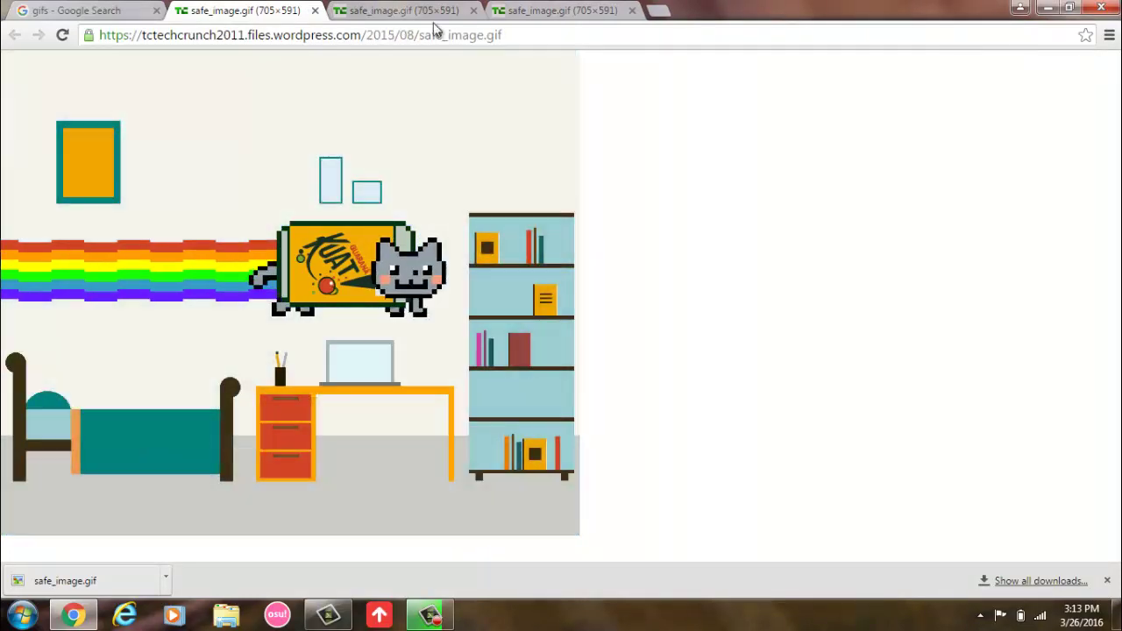
left_click(478, 18)
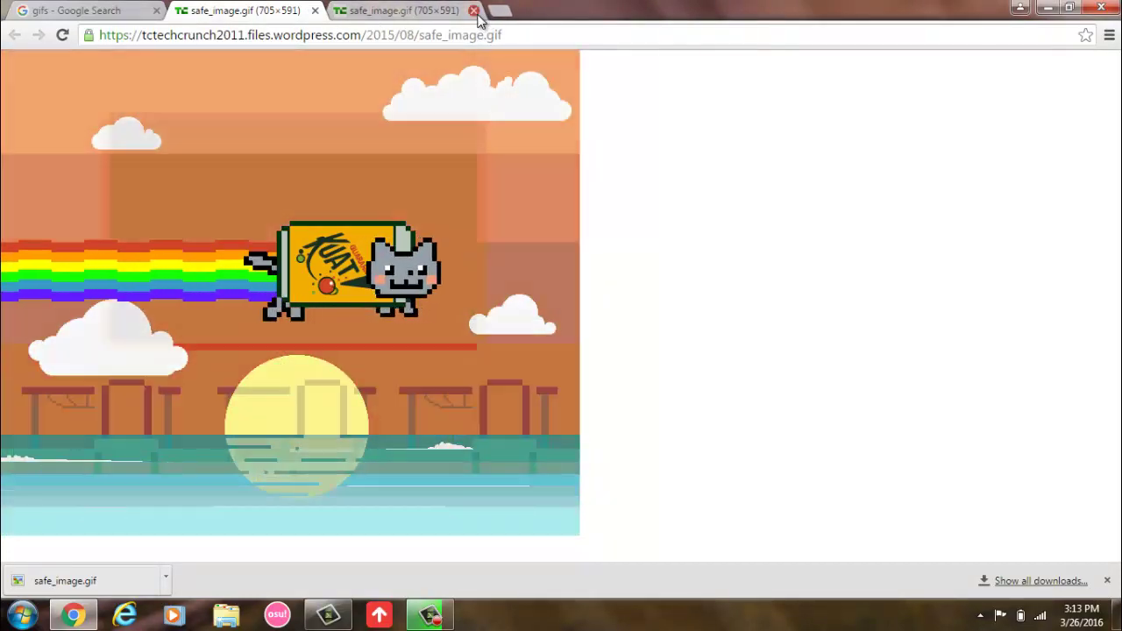
left_click(477, 18)
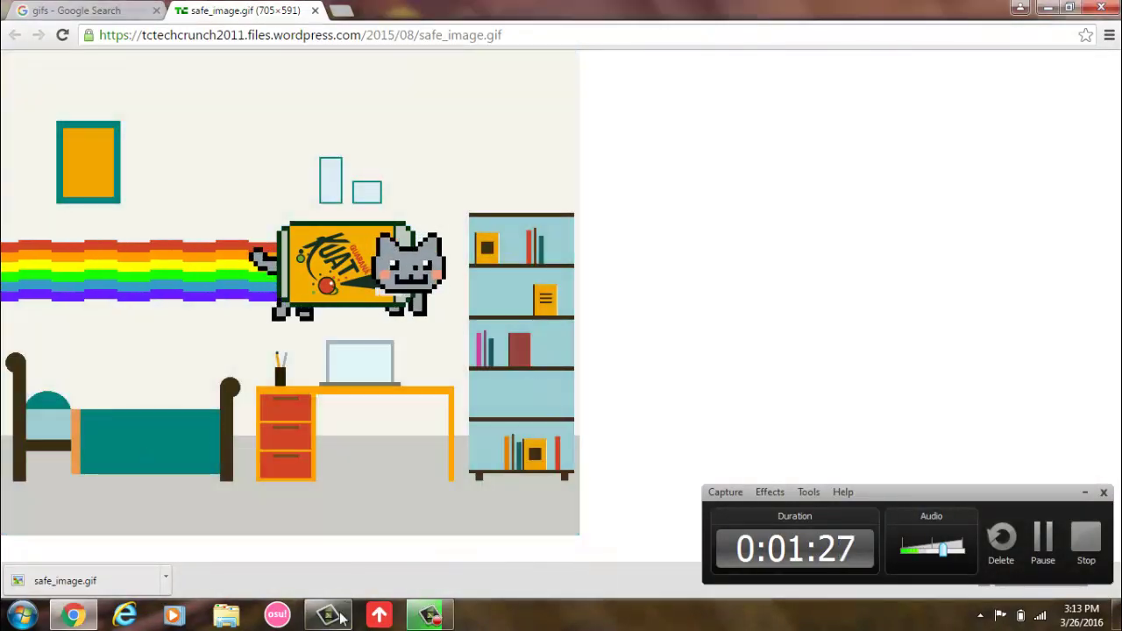
Step: Back in Camtasia, scrub the timeline and preview the nyanexample clip on Track 4
left_click(328, 614)
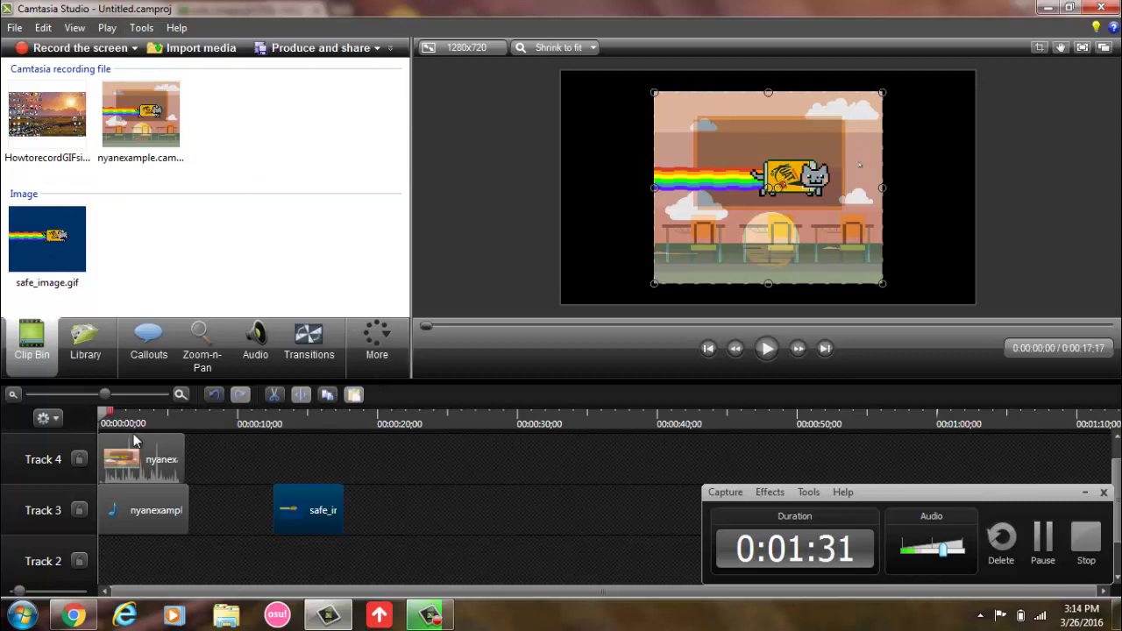
mouse_move(120, 426)
left_mouse_down()
mouse_move(237, 428)
mouse_move(93, 425)
left_mouse_up()
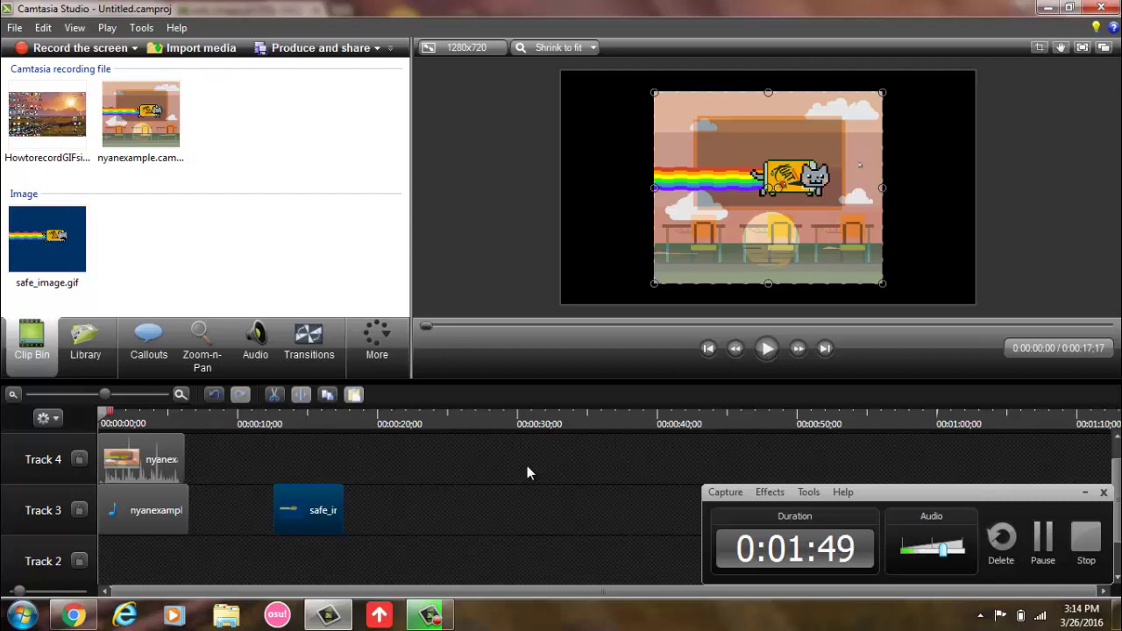
left_click(140, 468)
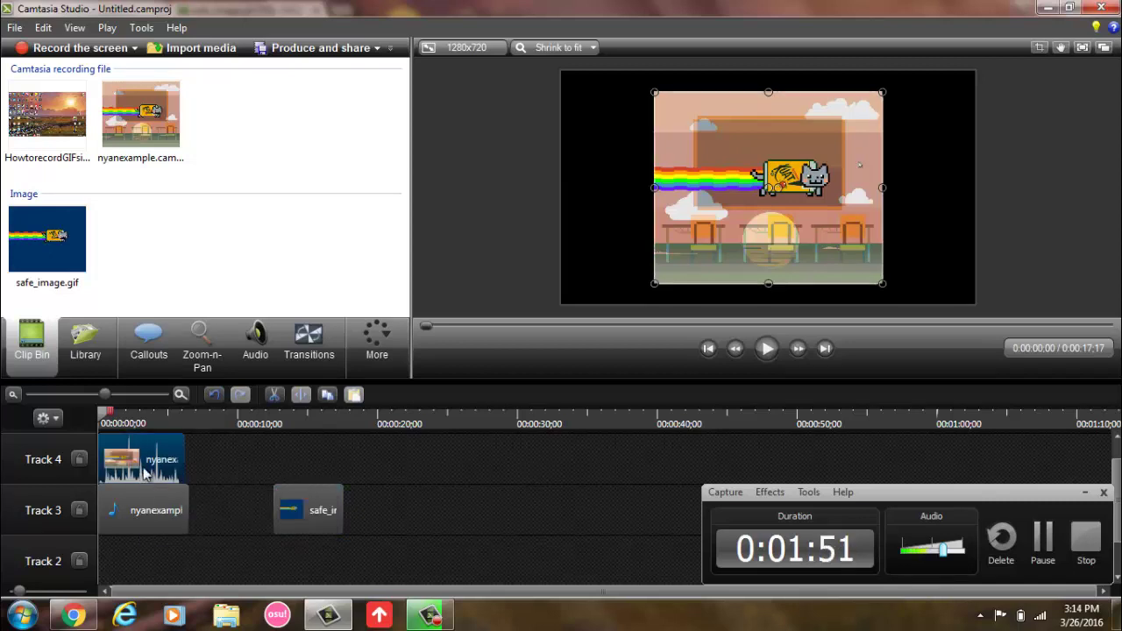
left_click(502, 443)
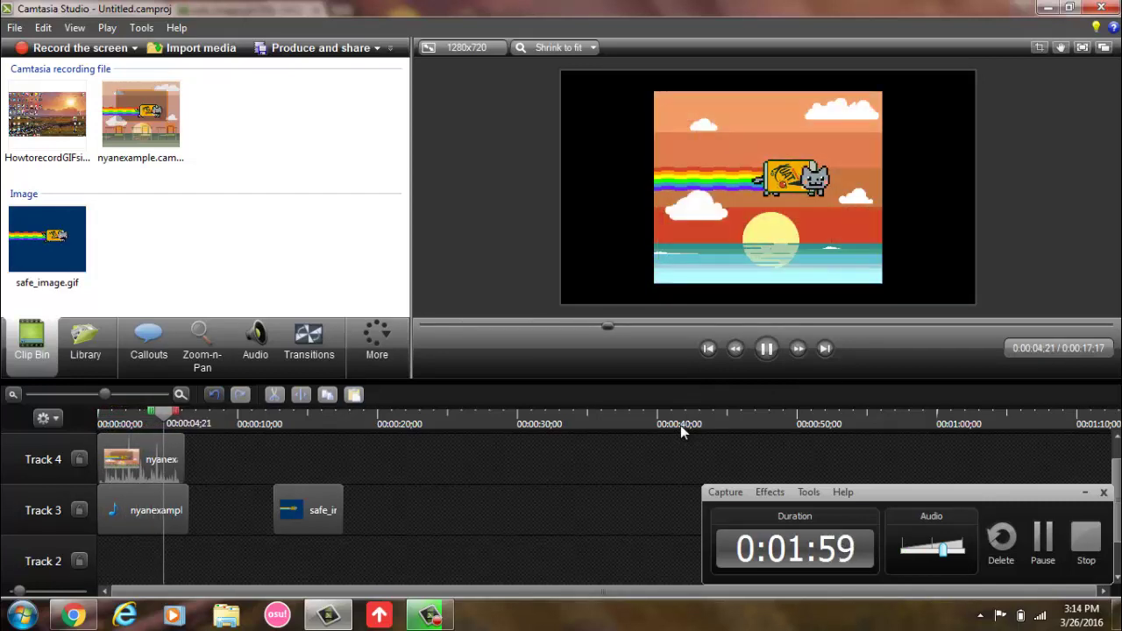
key("space")
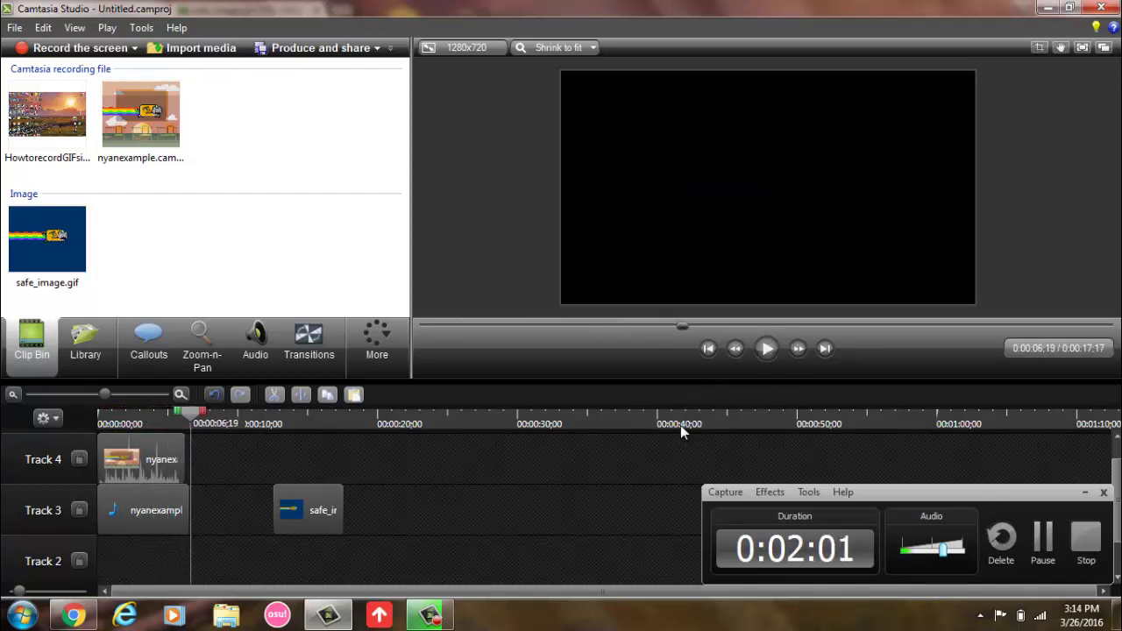
mouse_move(180, 421)
left_mouse_down()
mouse_move(118, 423)
mouse_move(208, 423)
left_mouse_up()
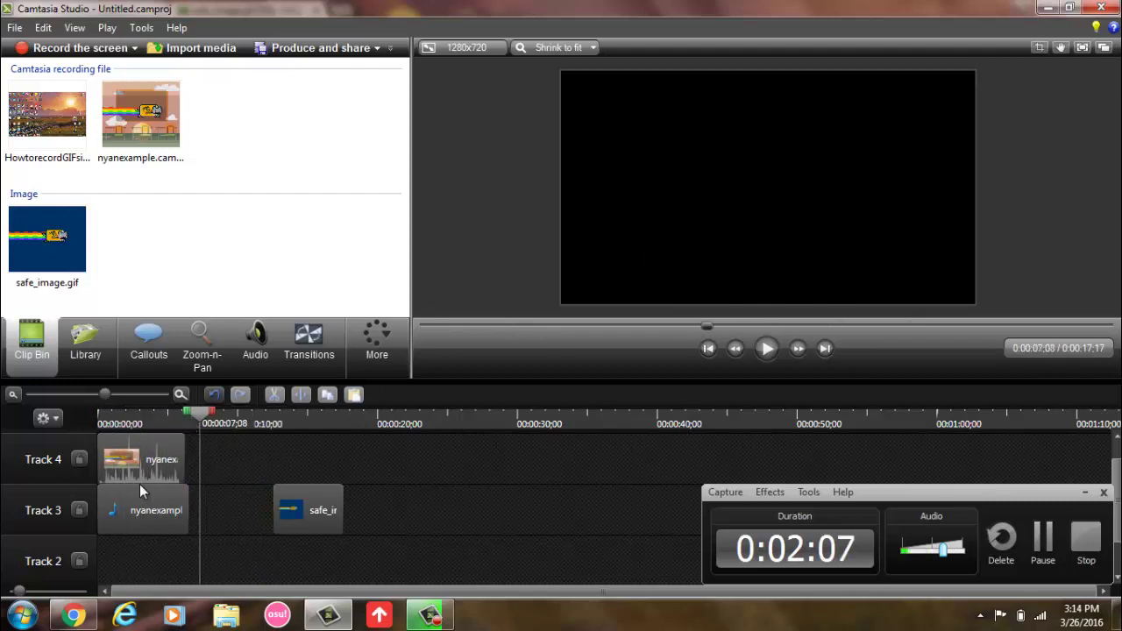
left_click_drag(203, 428, 260, 427)
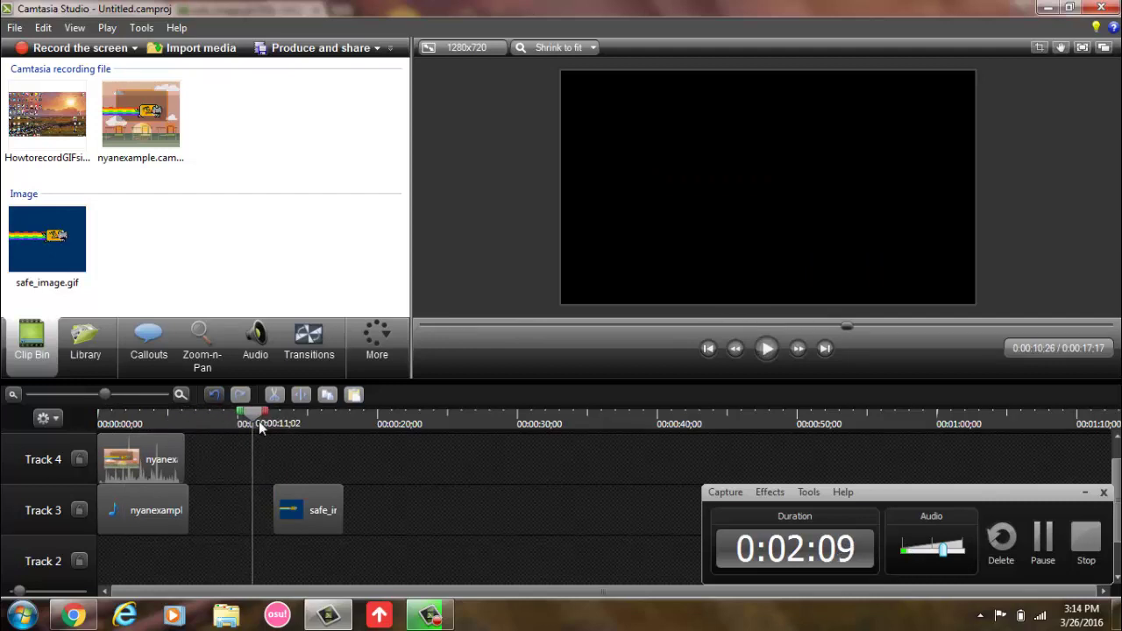
key("alt+Tab")
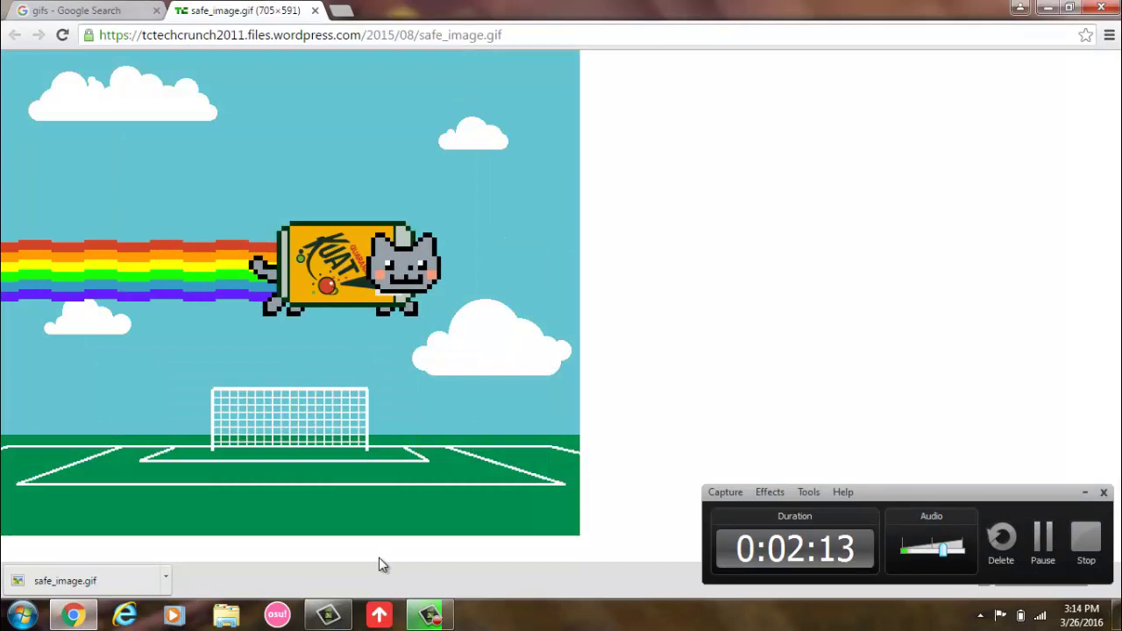
left_click(328, 615)
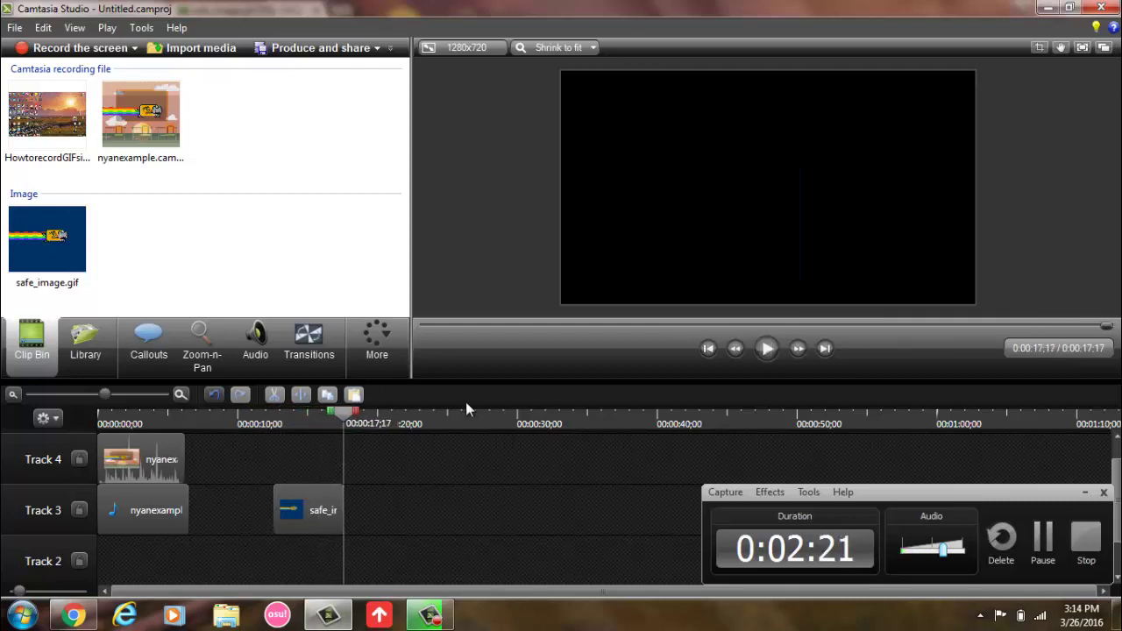
left_click_drag(348, 422, 133, 540)
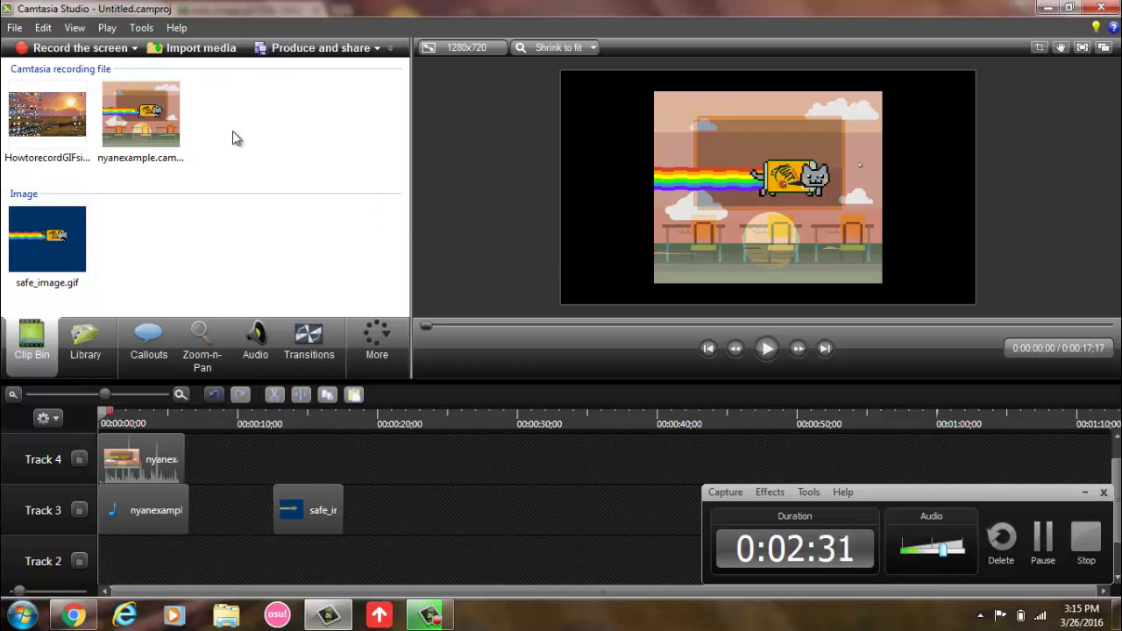
left_click(179, 133)
left_click(235, 160)
Step: Nudge the Track 4 nyanexample clip and check its speed settings without changing them
left_click_drag(161, 464, 159, 455)
right_click(160, 452)
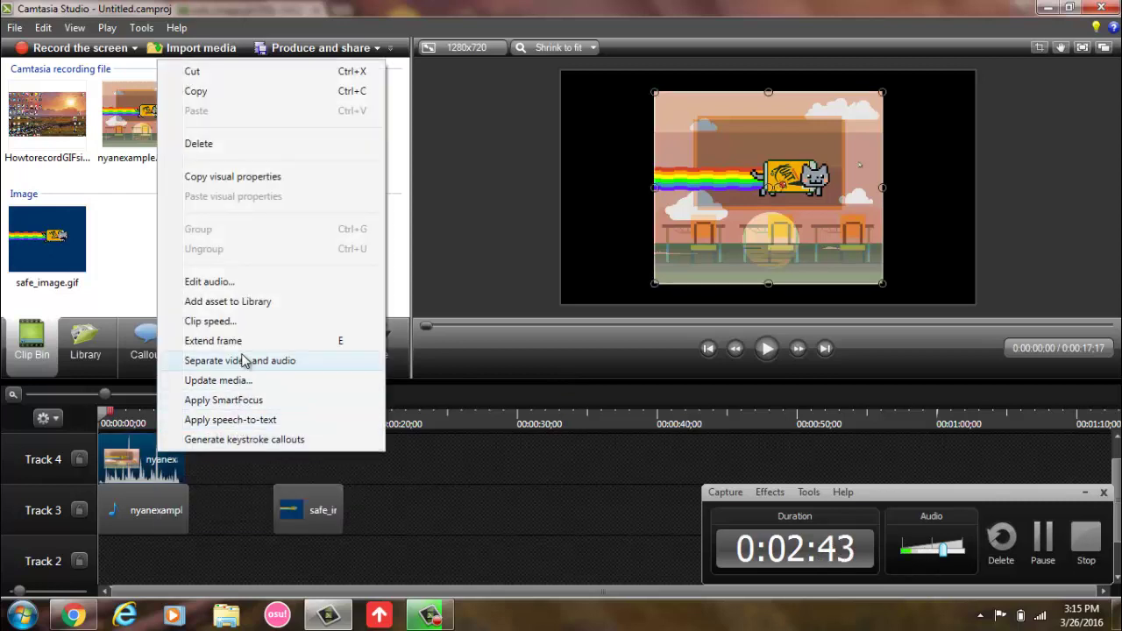
left_click(229, 320)
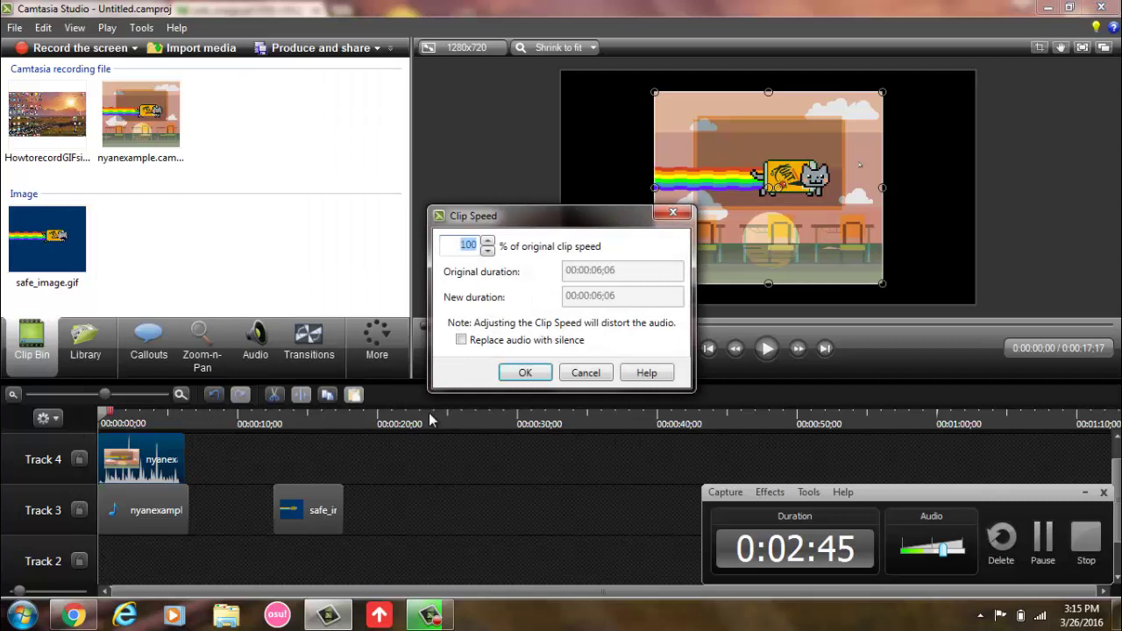
left_click(586, 368)
right_click(149, 469)
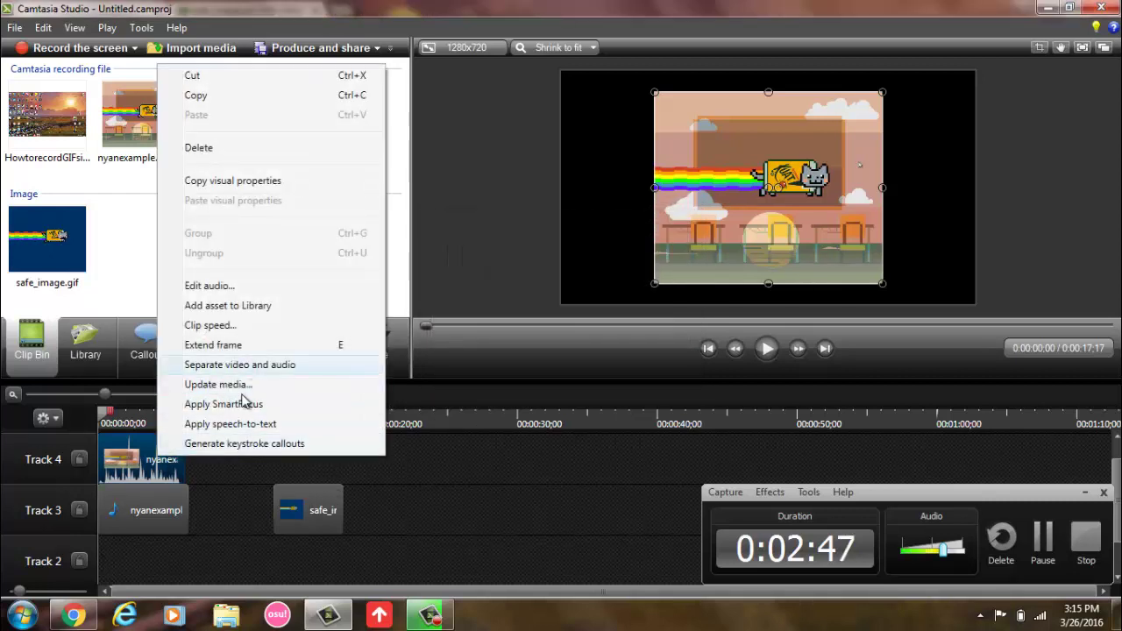
left_click(193, 476)
Step: Delete the Track 3 audio clip and separate the Track 4 clip's video and audio
left_click(167, 504)
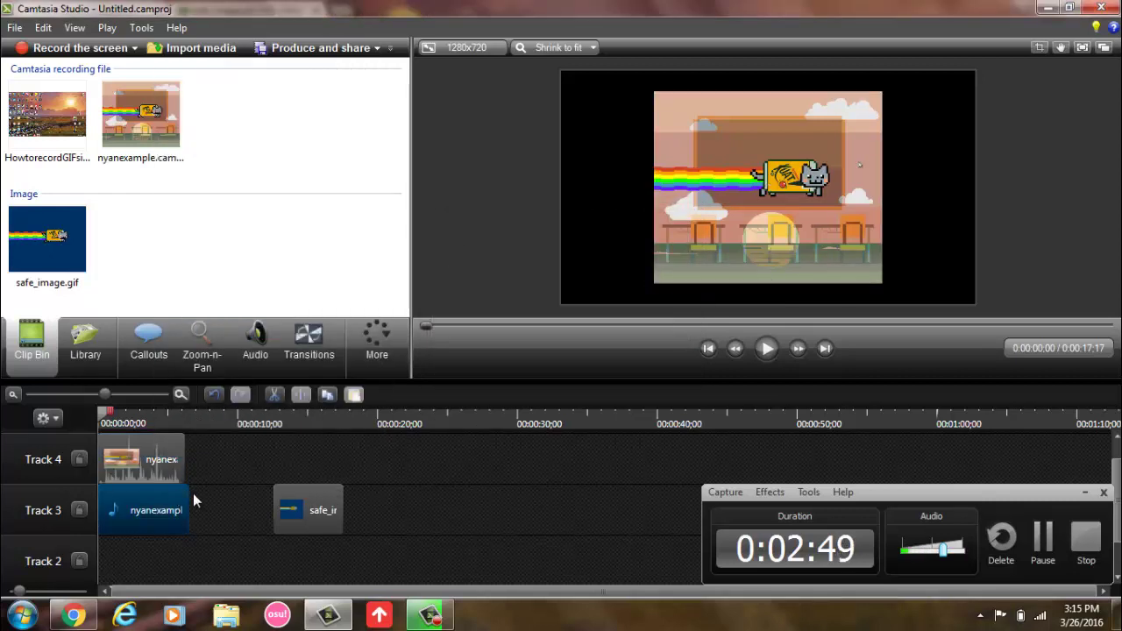
key("Delete")
right_click(162, 463)
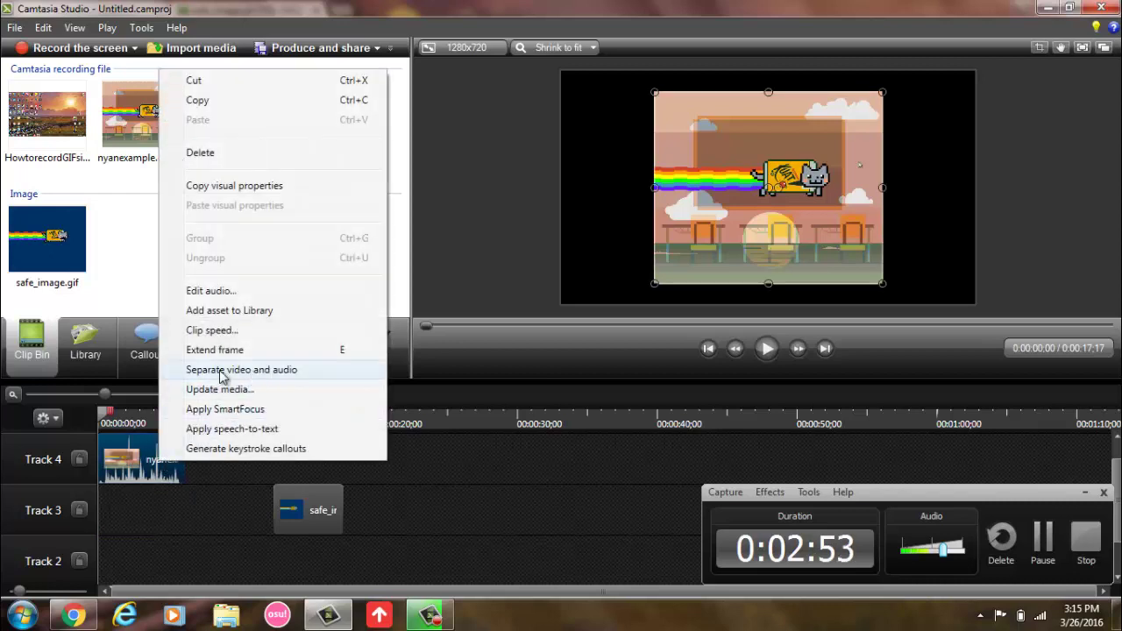
left_click(272, 371)
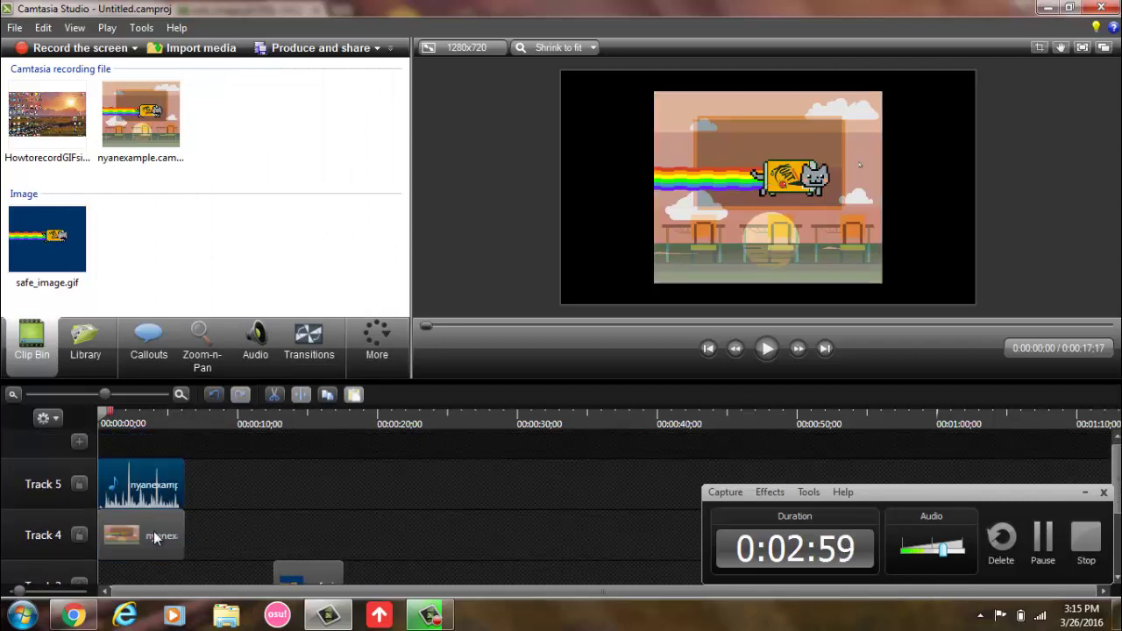
Step: Delete the separated Track 5 audio, then play the silent nyanexample video and rewind the playhead
left_click(145, 494)
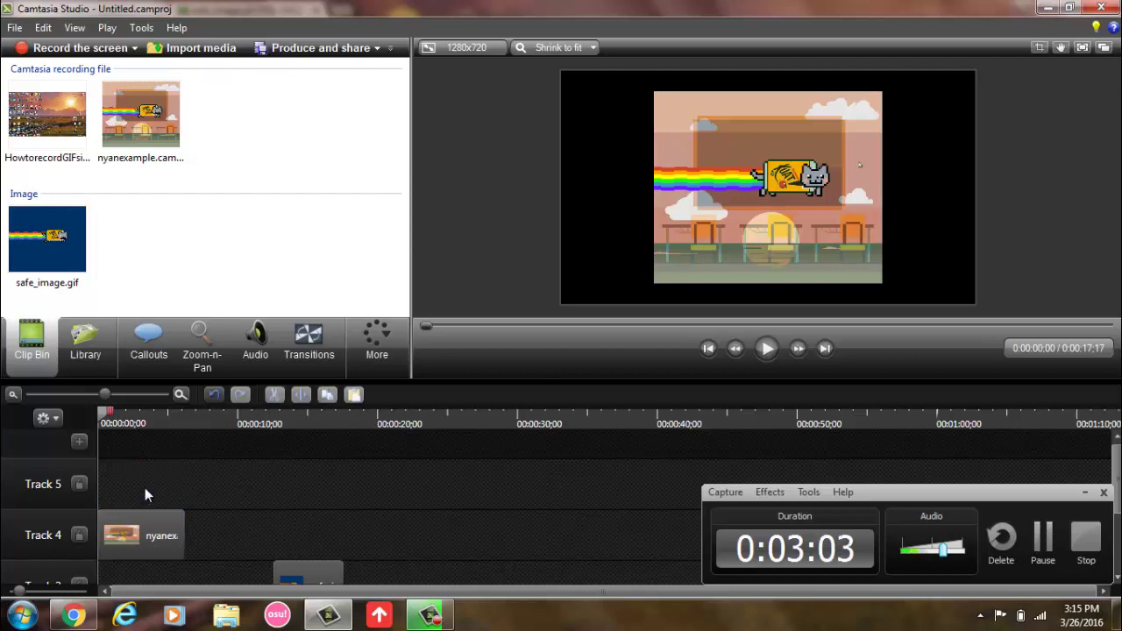
key("space")
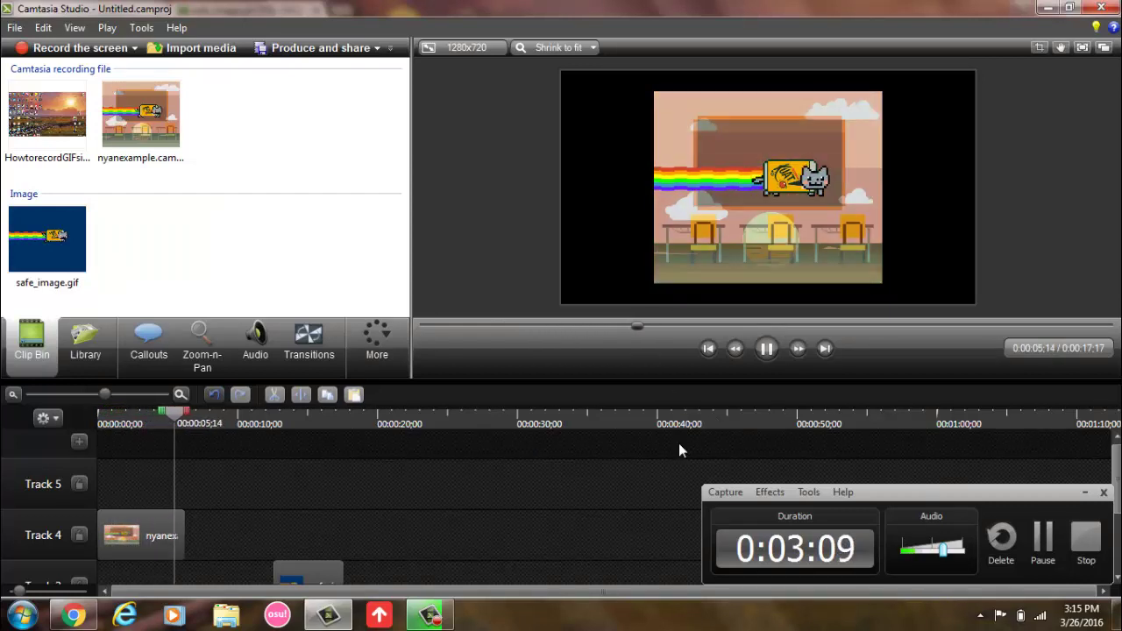
mouse_move(199, 423)
left_mouse_down()
mouse_move(149, 427)
mouse_move(226, 441)
mouse_move(147, 423)
left_mouse_up()
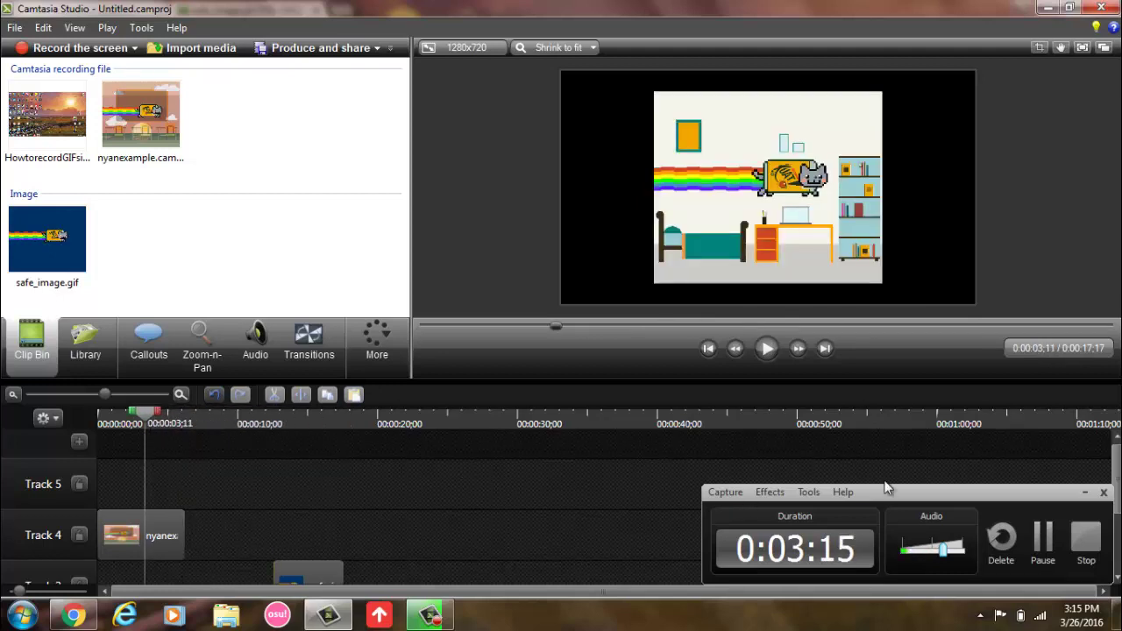